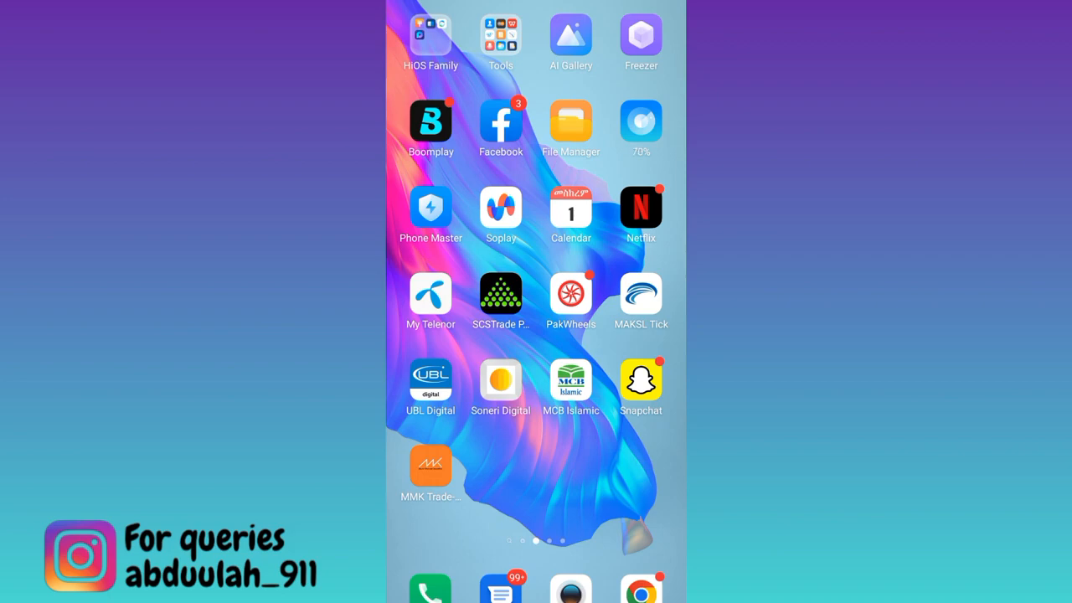
Reach the own profile from the feed and start editing it.
left_click(501, 124)
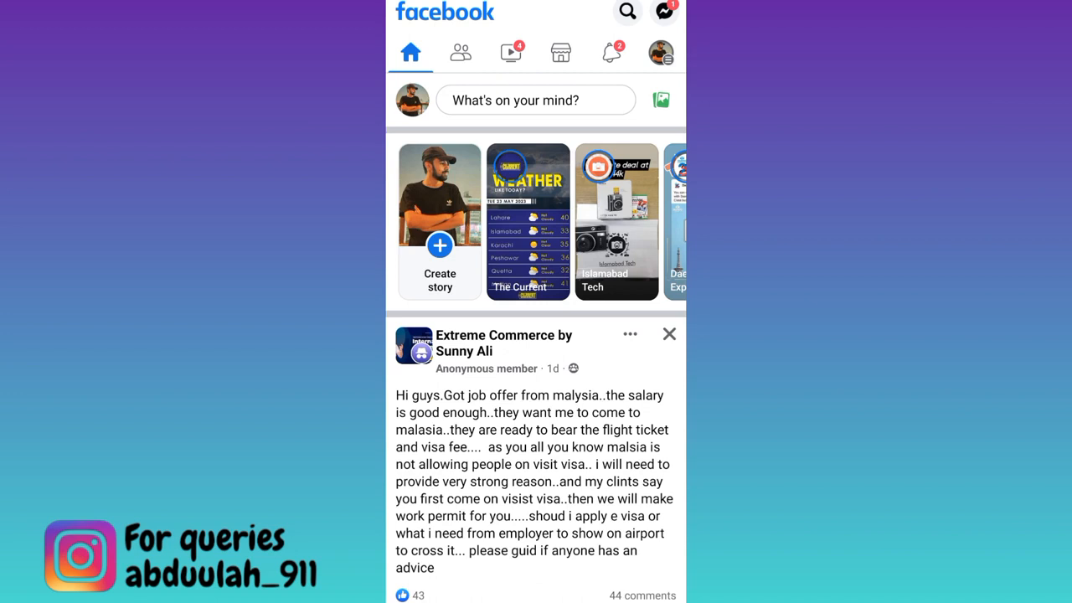
left_click(412, 100)
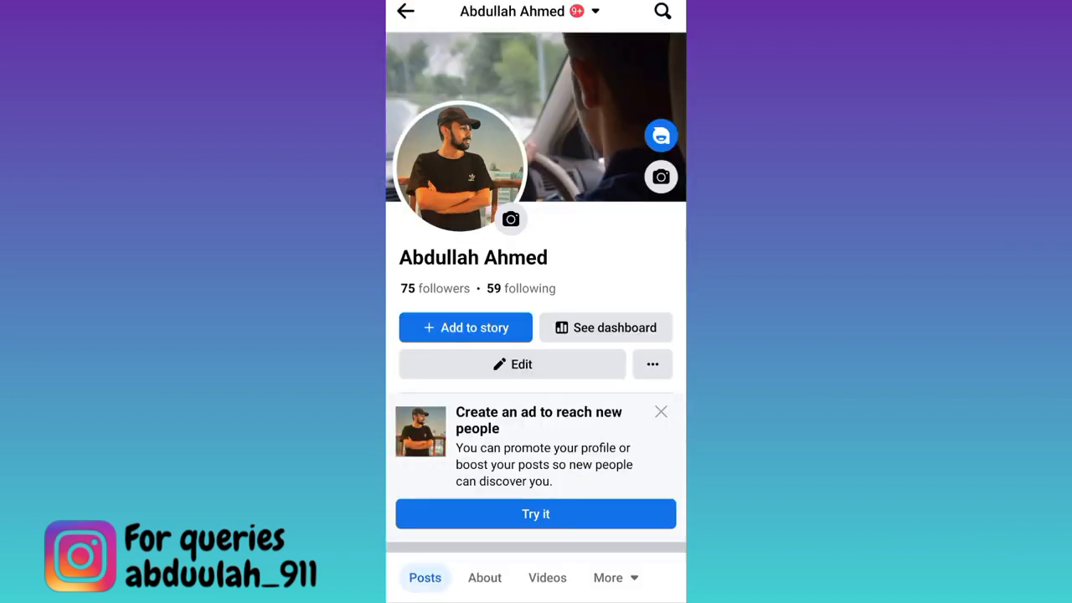
left_click(513, 365)
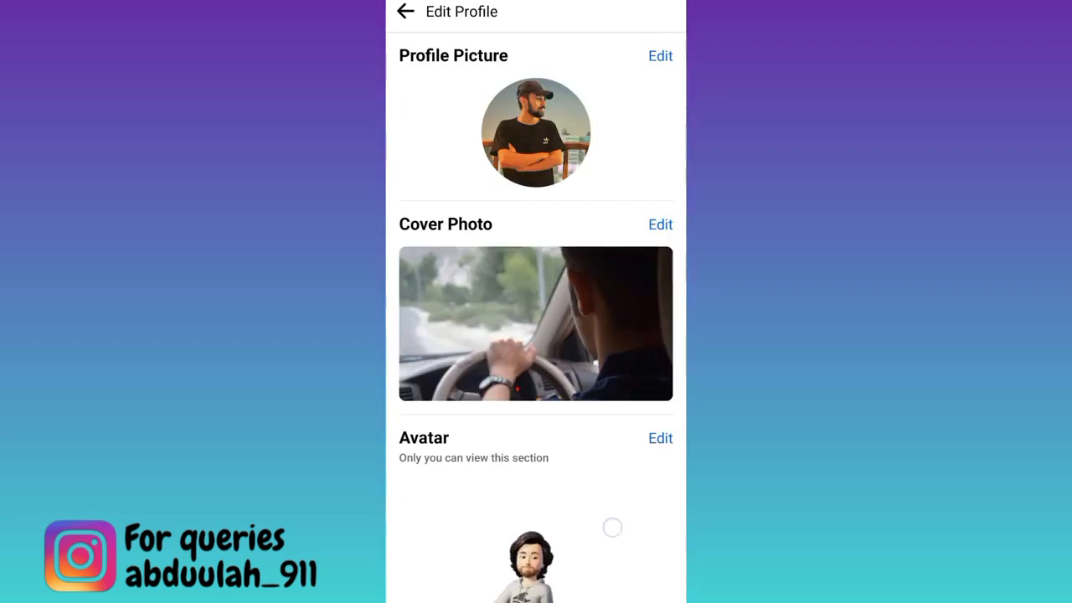
scroll(536, 335, "down", 5)
scroll(537, 335, "down", 3)
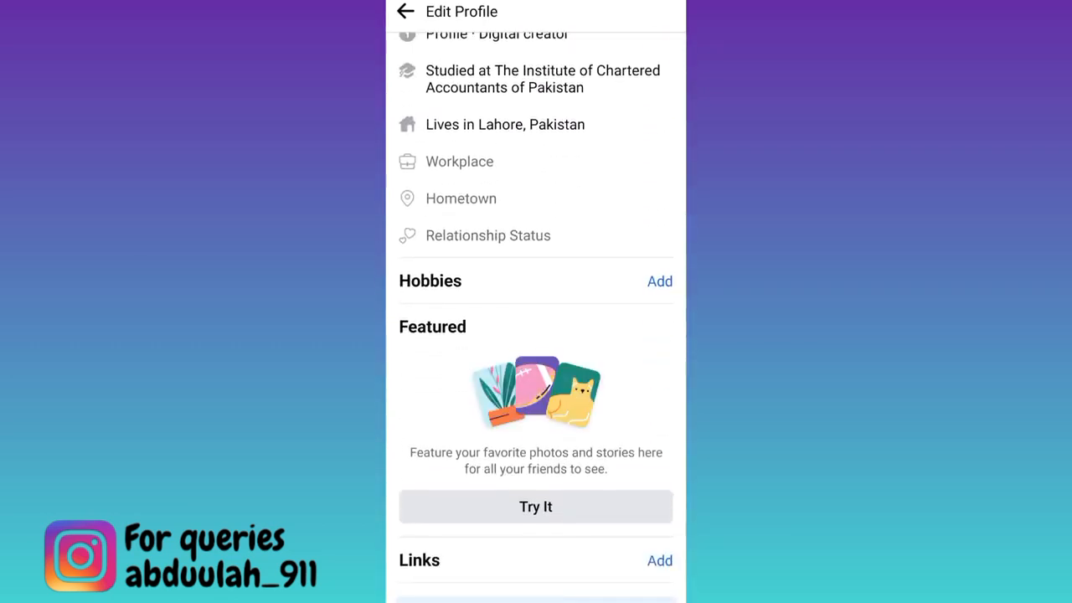
left_click(660, 560)
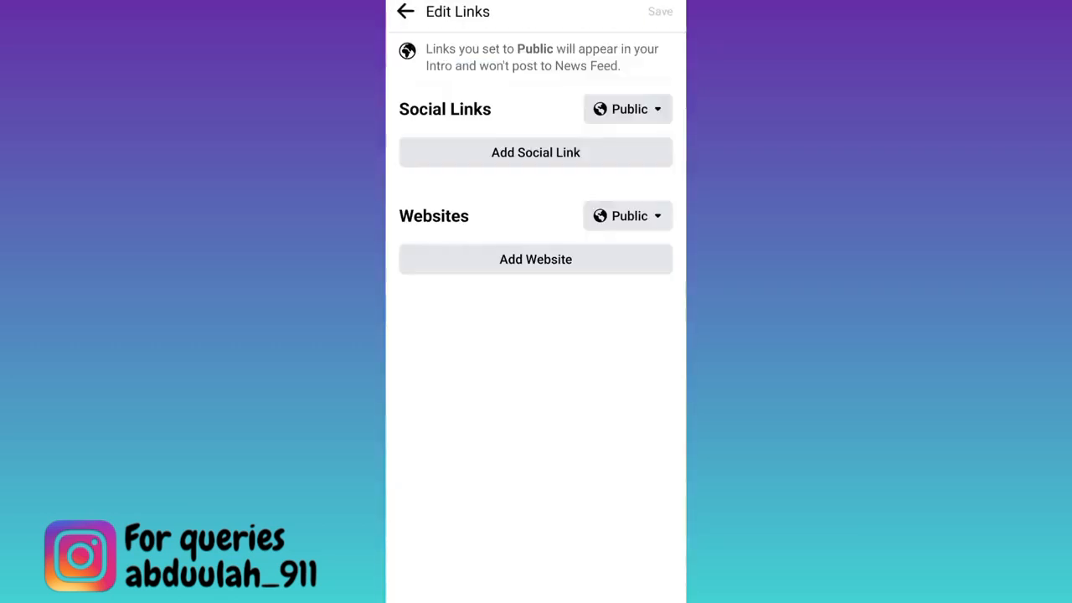
left_click(536, 151)
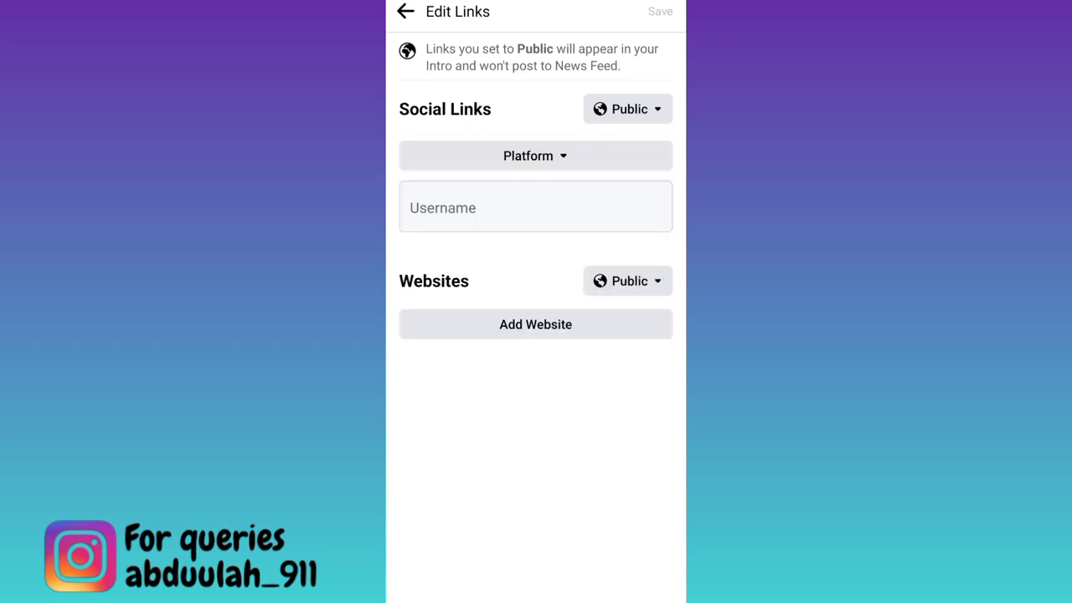
left_click(536, 156)
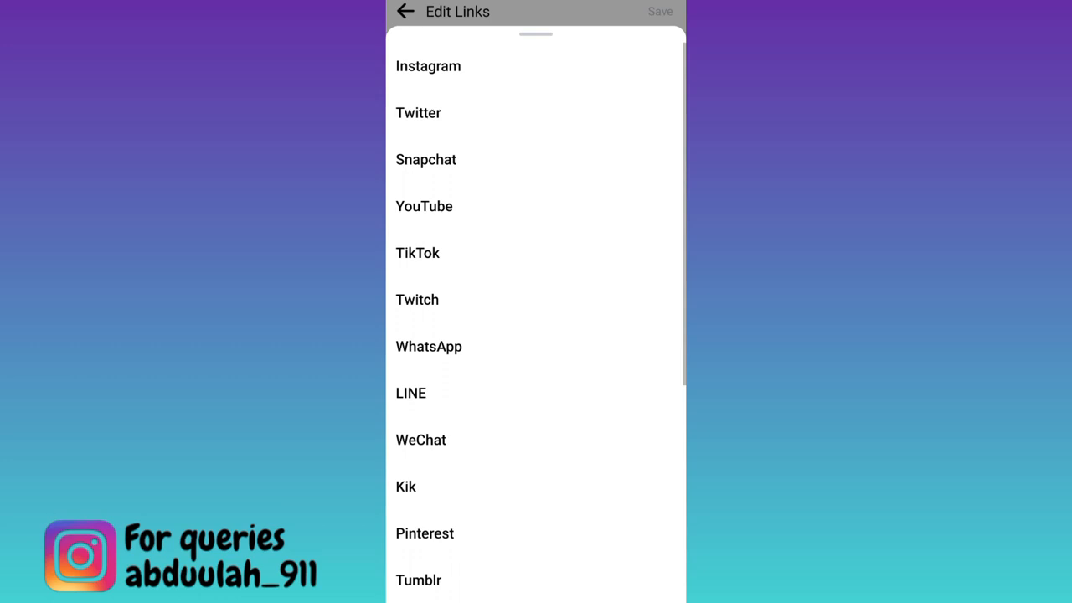
left_click(429, 346)
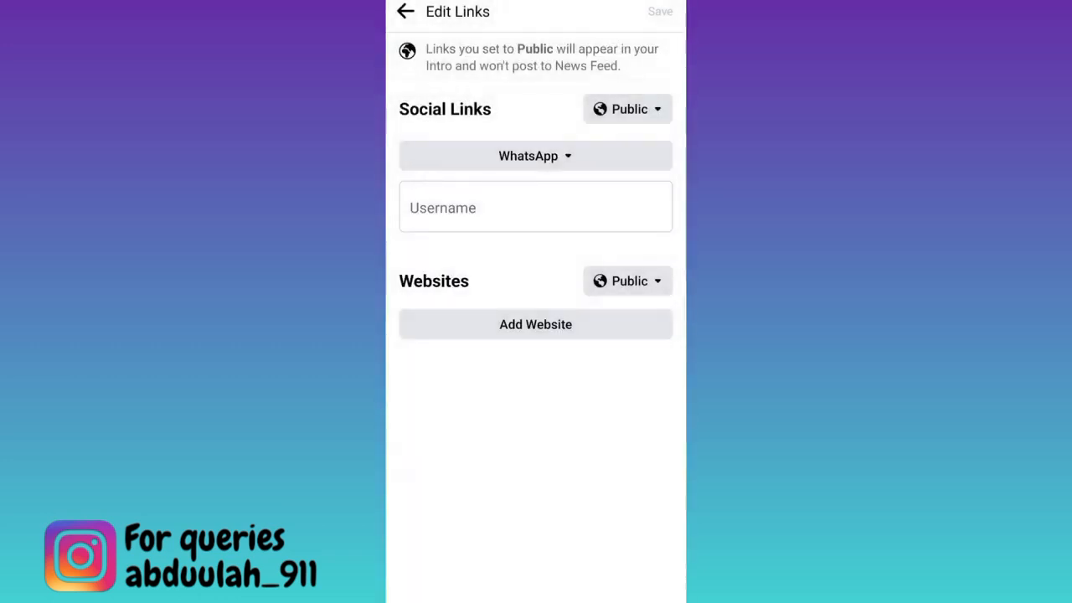
left_click(536, 207)
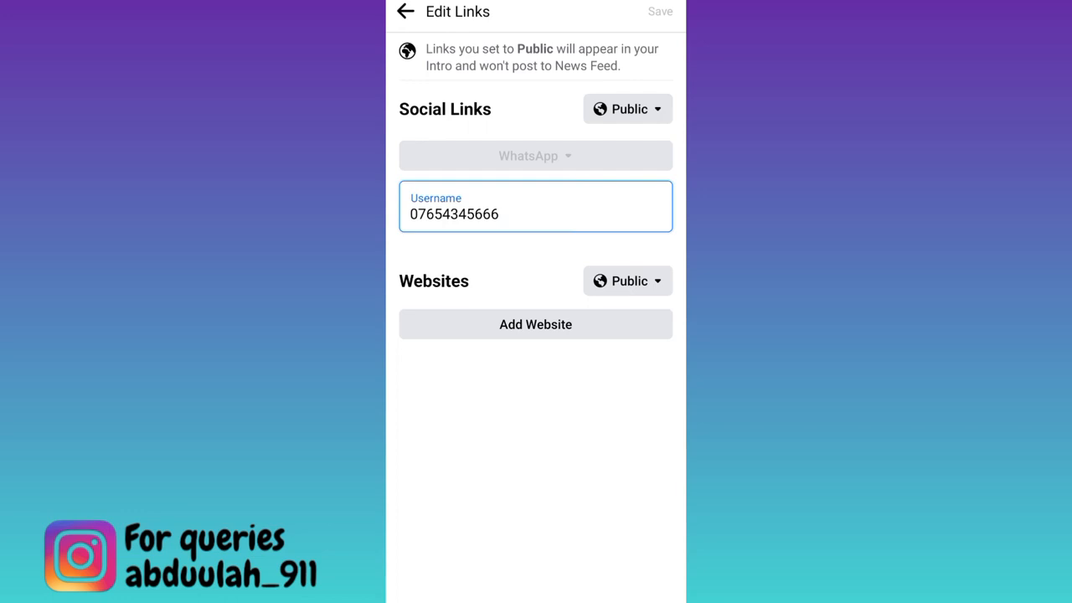
left_click(660, 11)
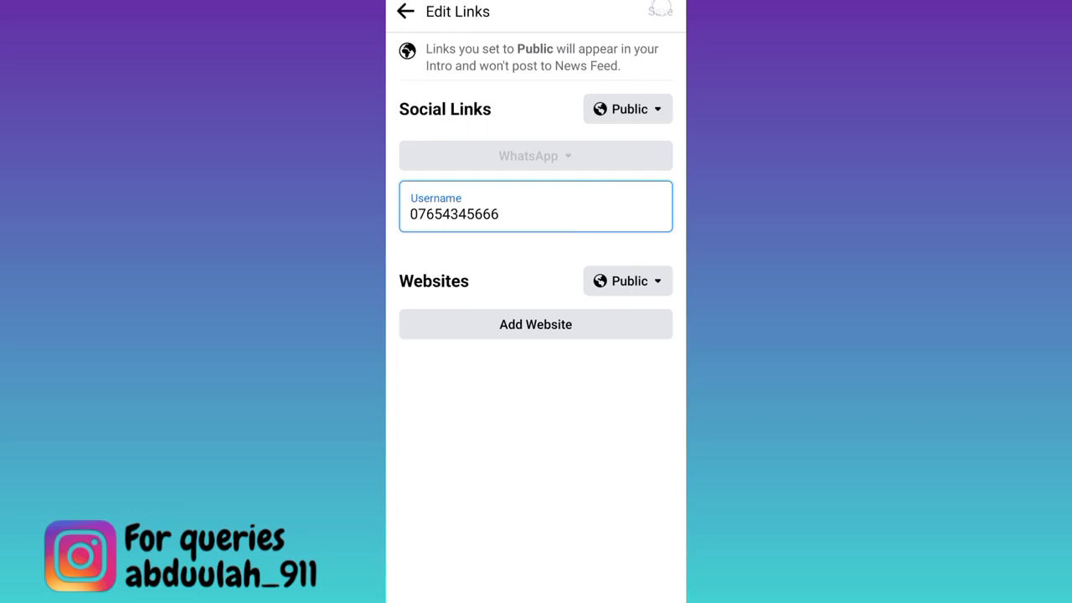